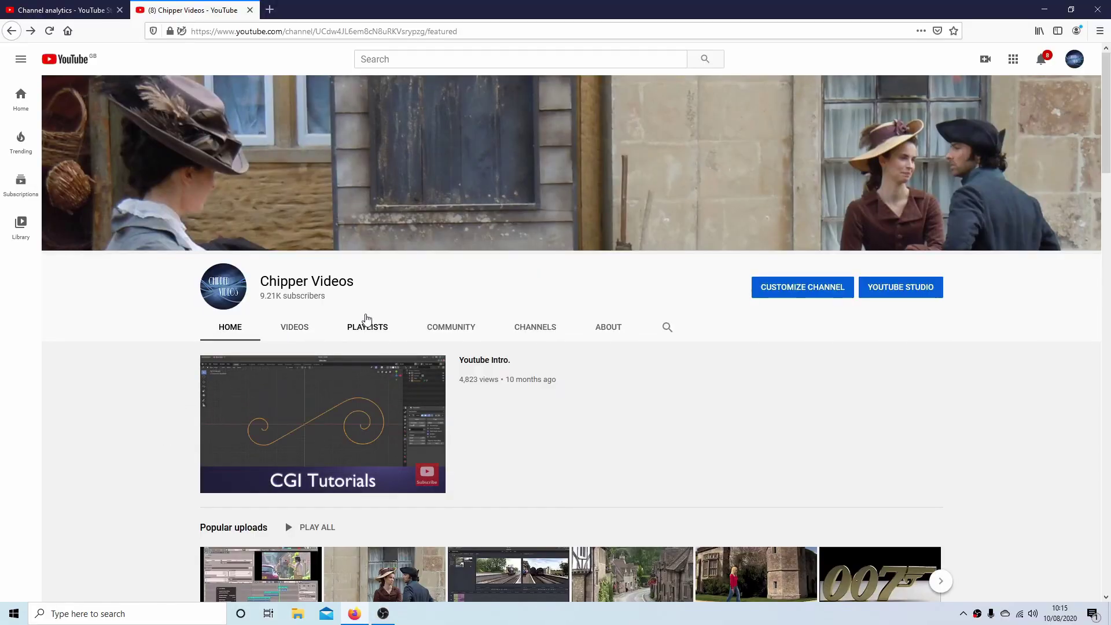
# Show the channel's playlists using the PLAYLISTS tab.
pyautogui.click(369, 327)
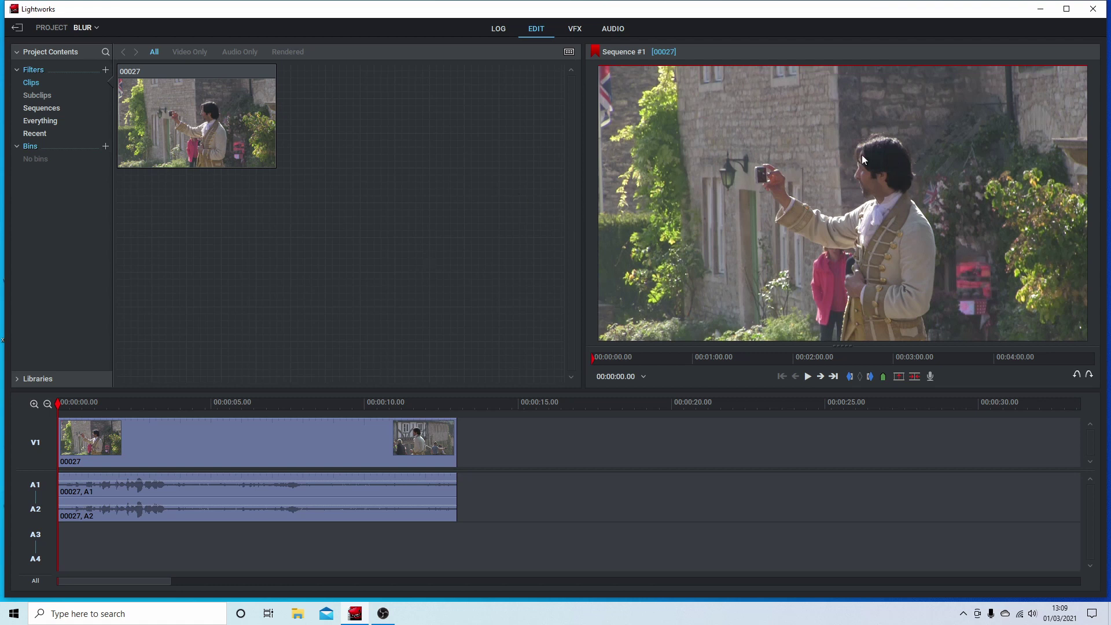
# In the VFX effects browser, check Plugins and Matte, then choose Stylize's Obscure (blur).
pyautogui.click(577, 32)
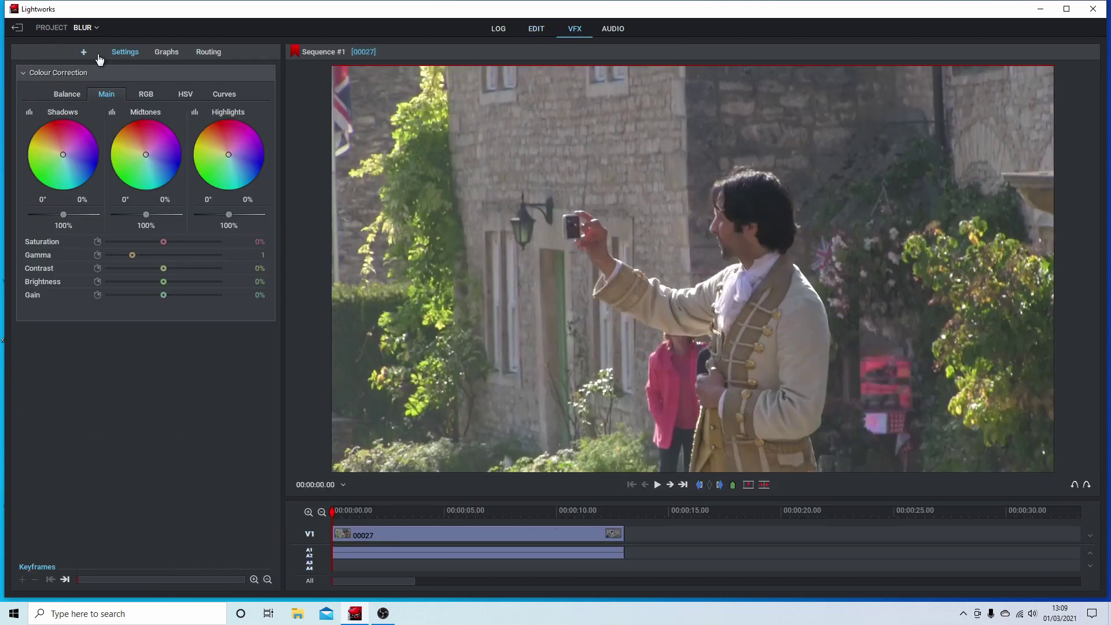
pyautogui.click(81, 53)
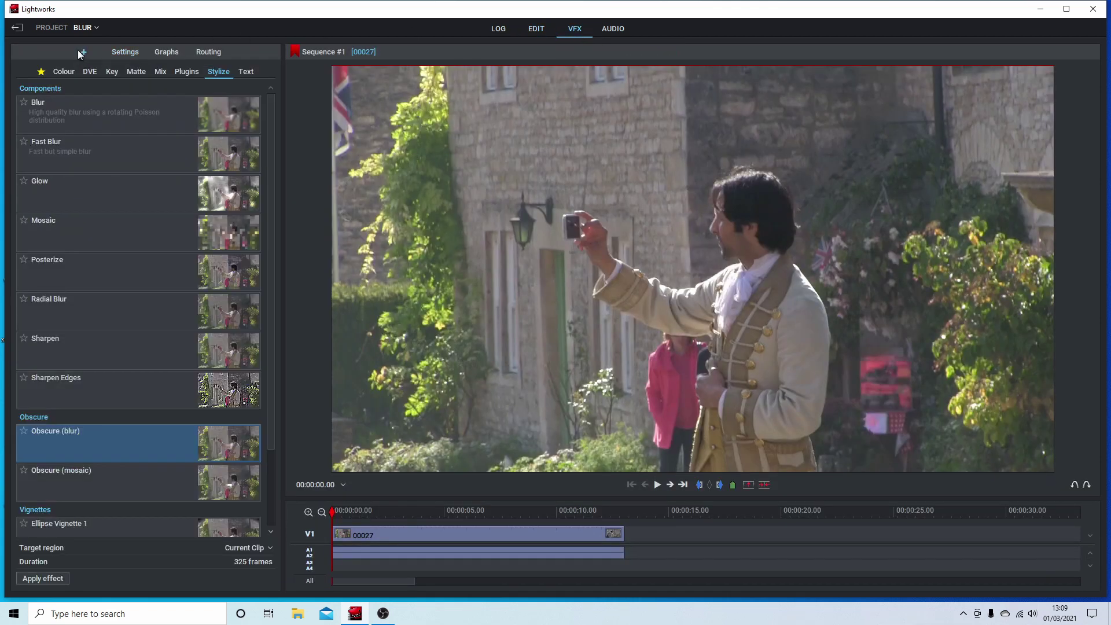
pyautogui.click(179, 75)
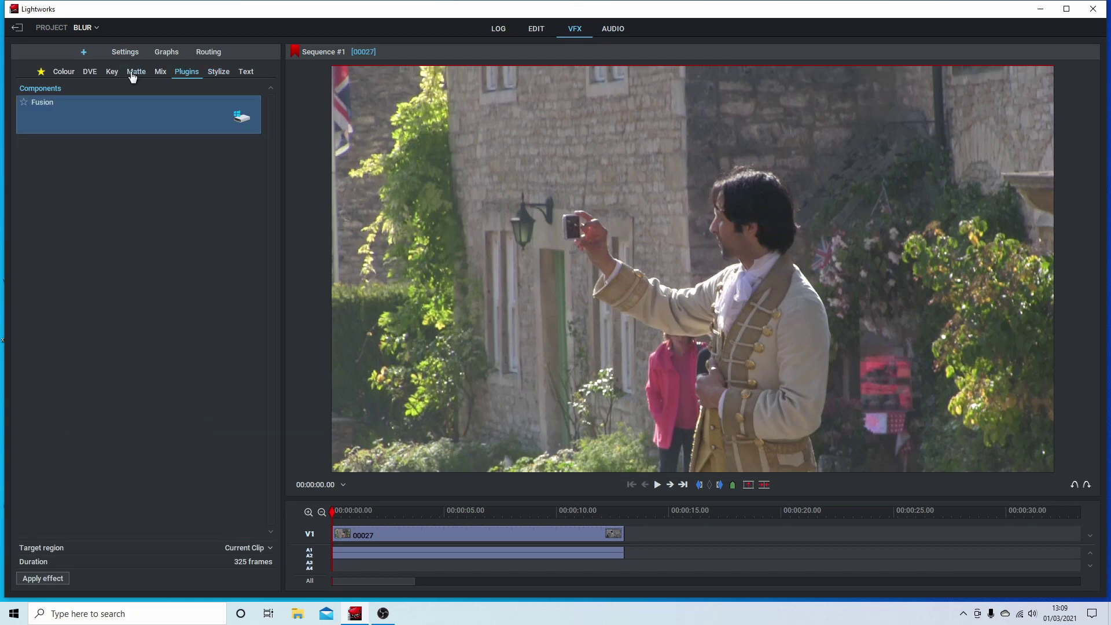
pyautogui.click(128, 76)
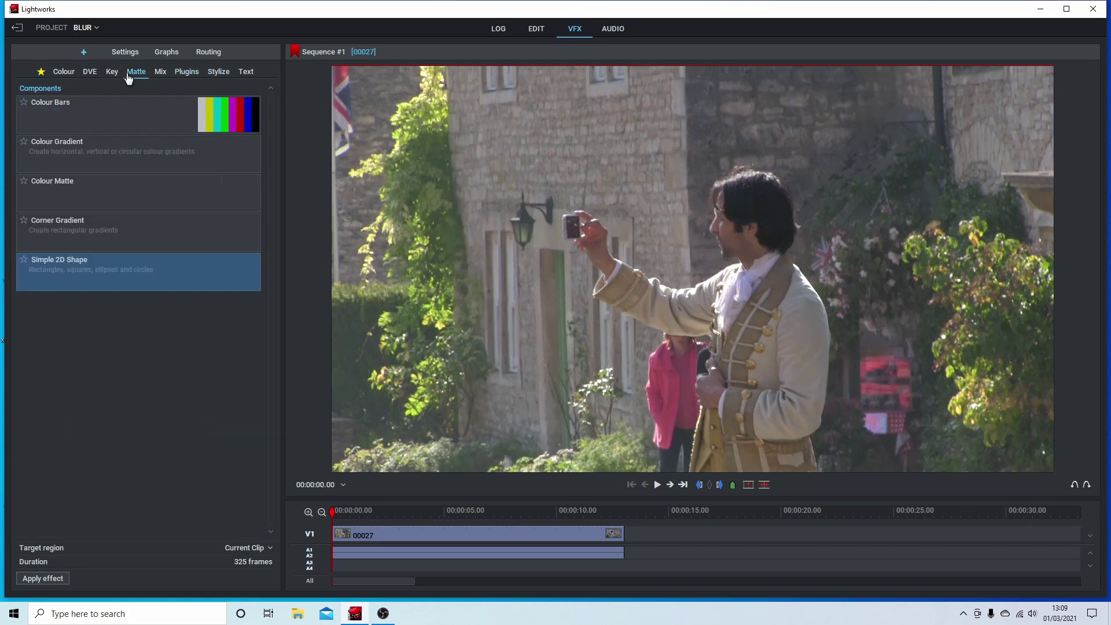
pyautogui.click(219, 73)
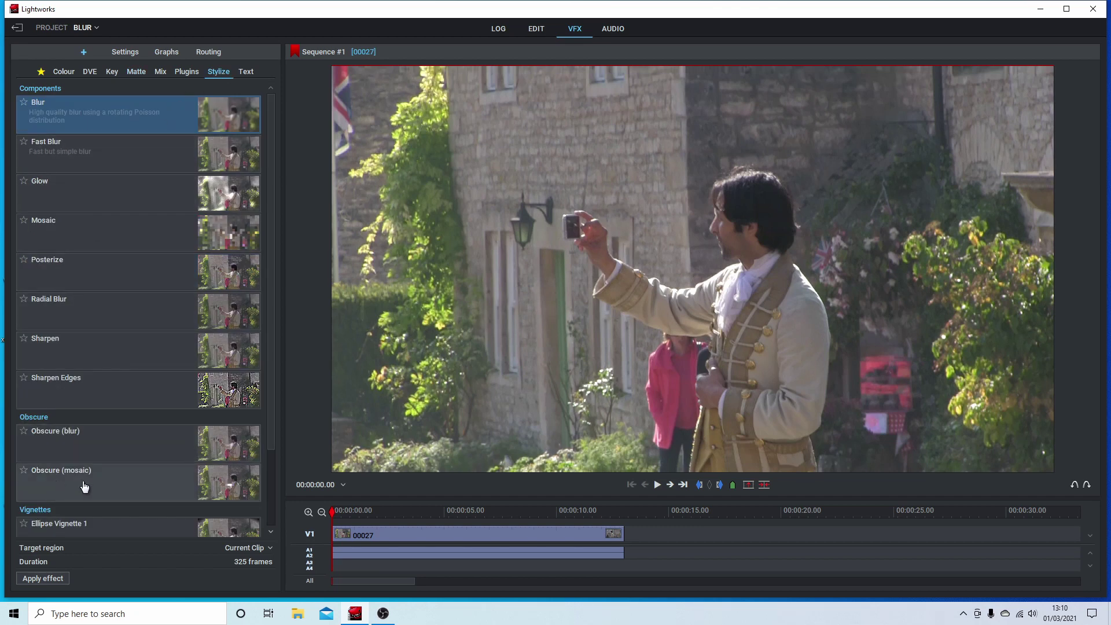
pyautogui.click(81, 445)
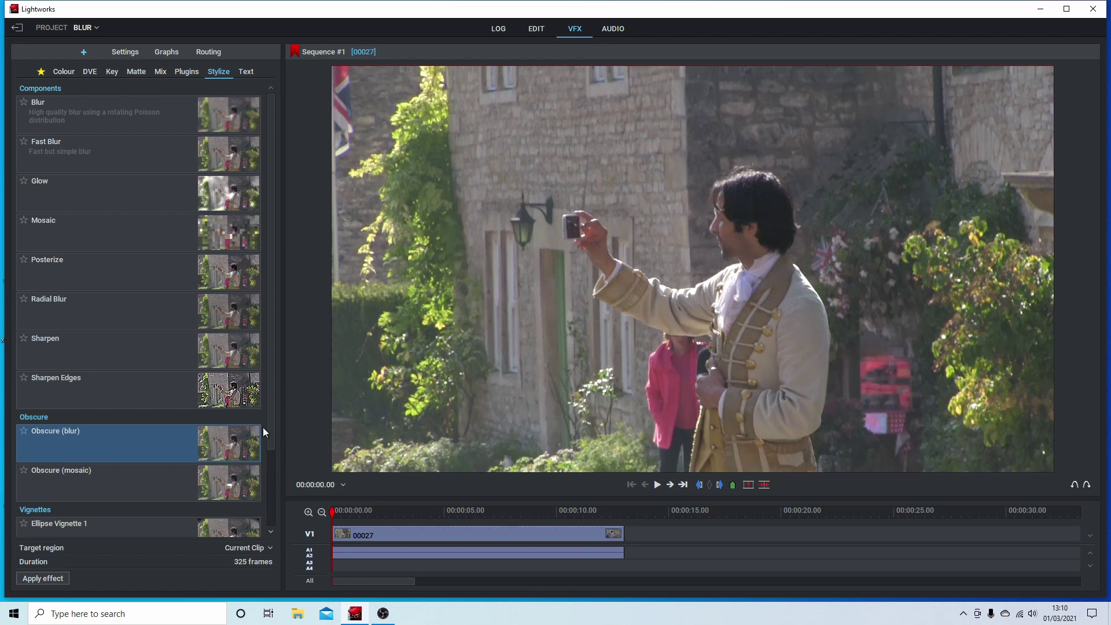
# Apply Obscure (blur) to the clip and set its mask shape to Ellipse.
pyautogui.click(46, 580)
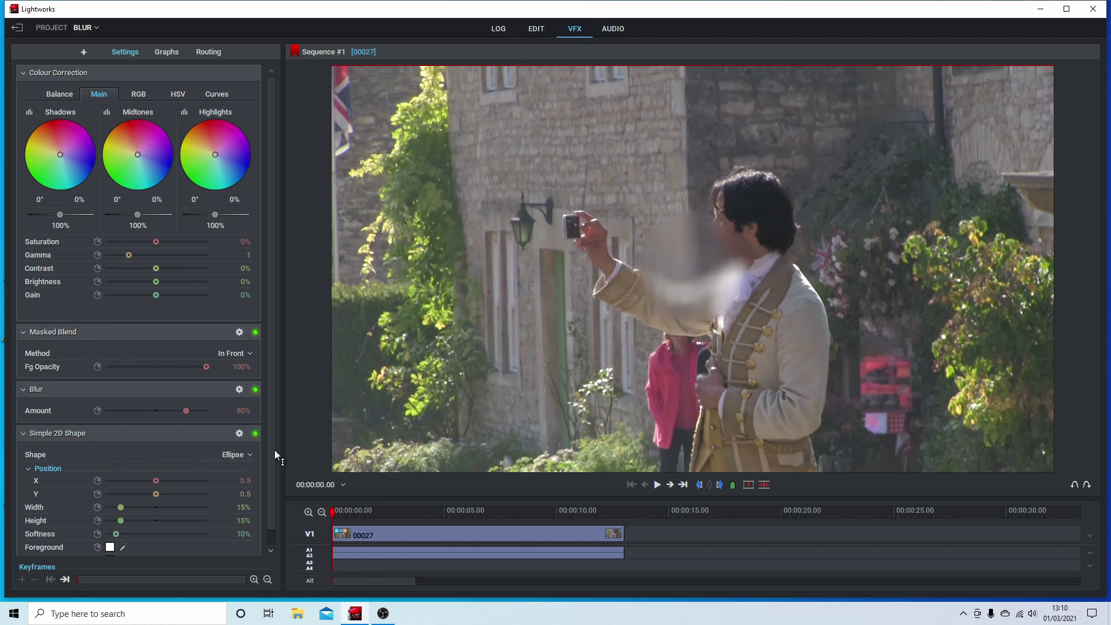
pyautogui.click(234, 458)
pyautogui.click(236, 473)
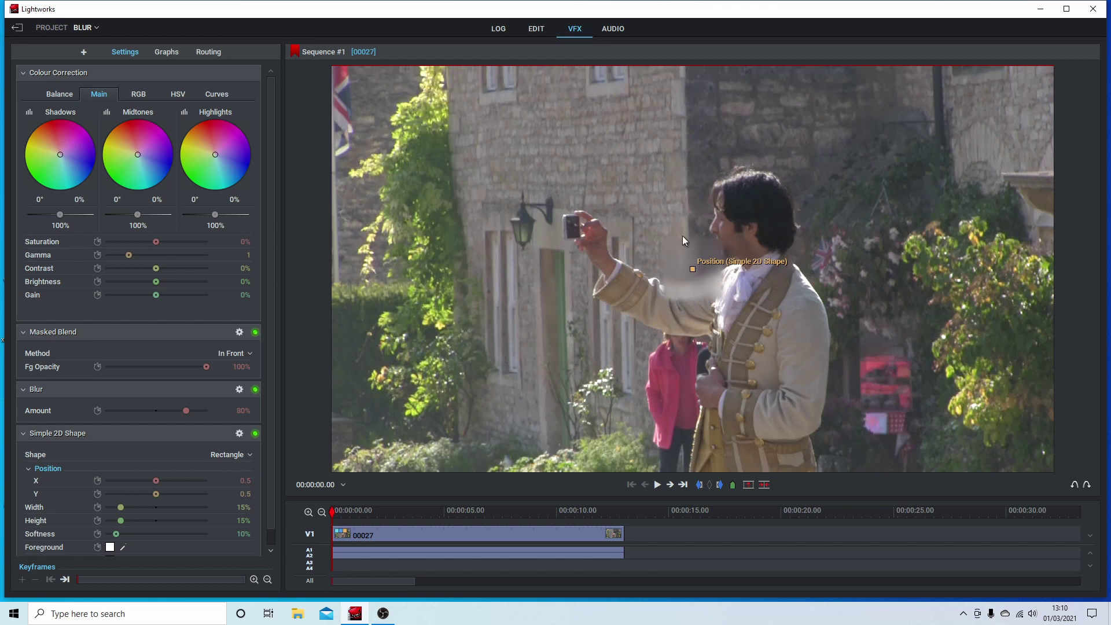
pyautogui.click(227, 457)
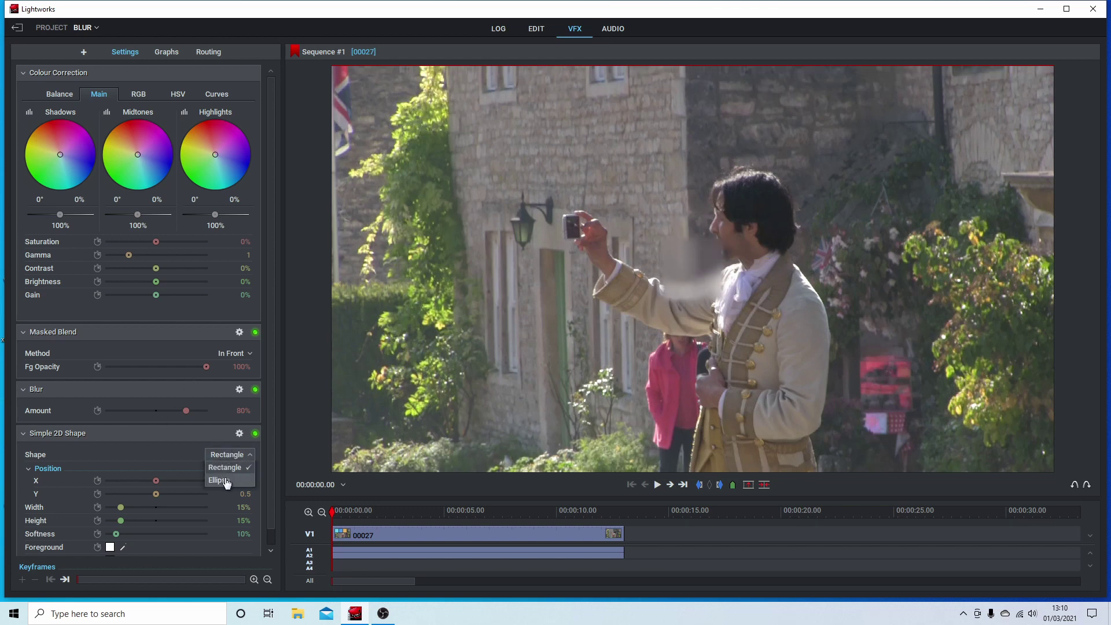
pyautogui.click(226, 478)
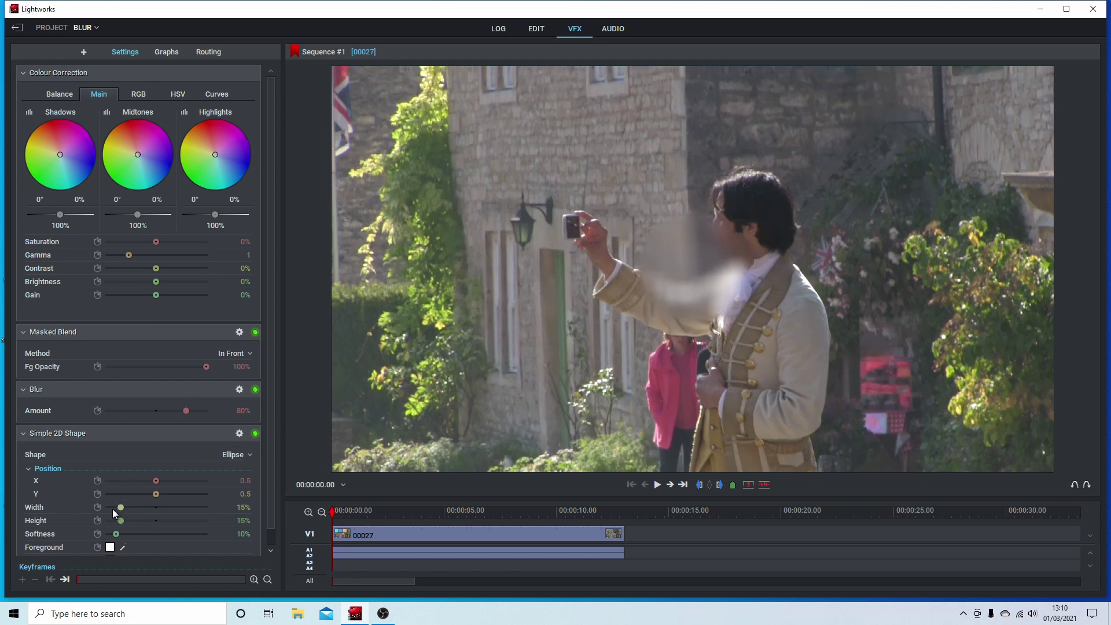
# Set the ellipse mask width and height both to 15%.
pyautogui.moveTo(120, 508)
pyautogui.mouseDown()
pyautogui.moveTo(141, 507)
pyautogui.moveTo(112, 510)
pyautogui.moveTo(123, 509)
pyautogui.mouseUp()
pyautogui.moveTo(119, 520); pyautogui.dragTo(132, 520)
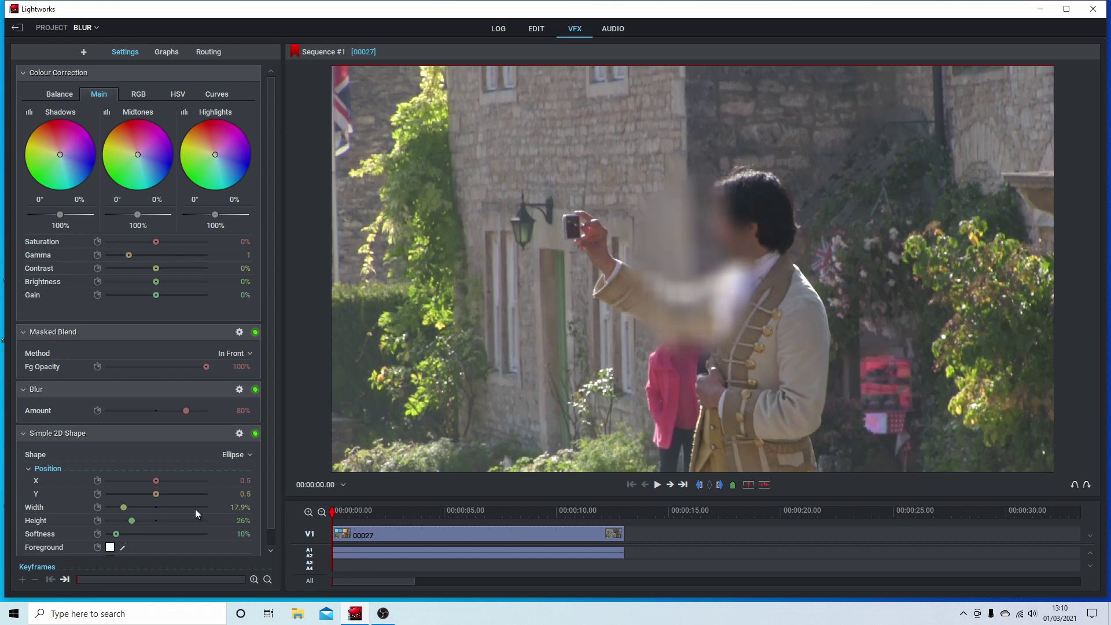
pyautogui.click(233, 507)
pyautogui.write('15')
pyautogui.press('Return')
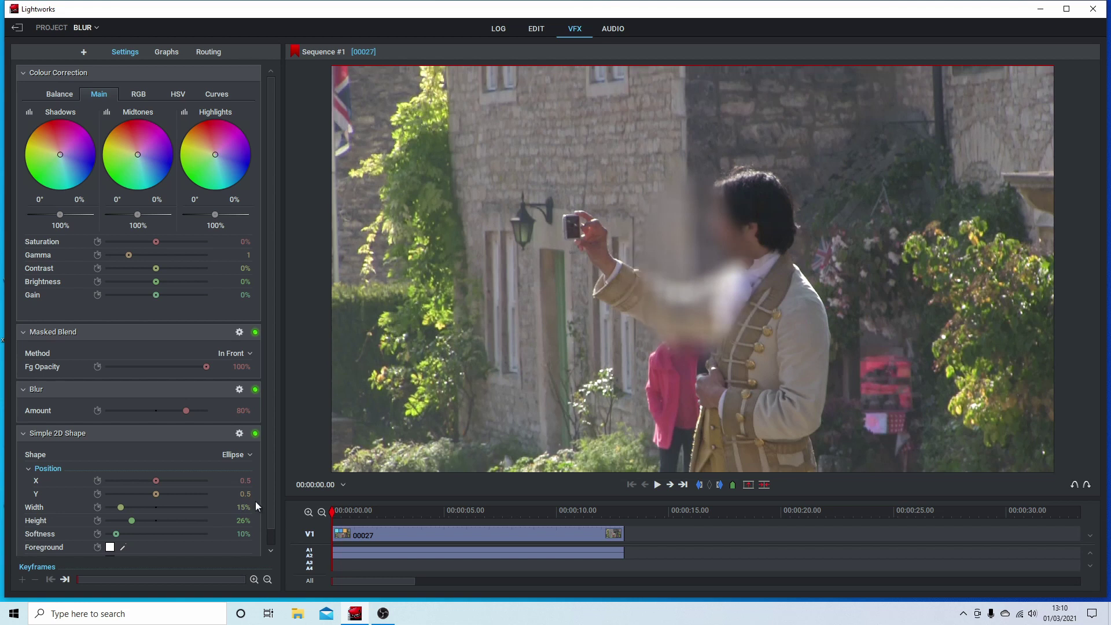
pyautogui.click(237, 520)
pyautogui.write('15')
pyautogui.press('Return')
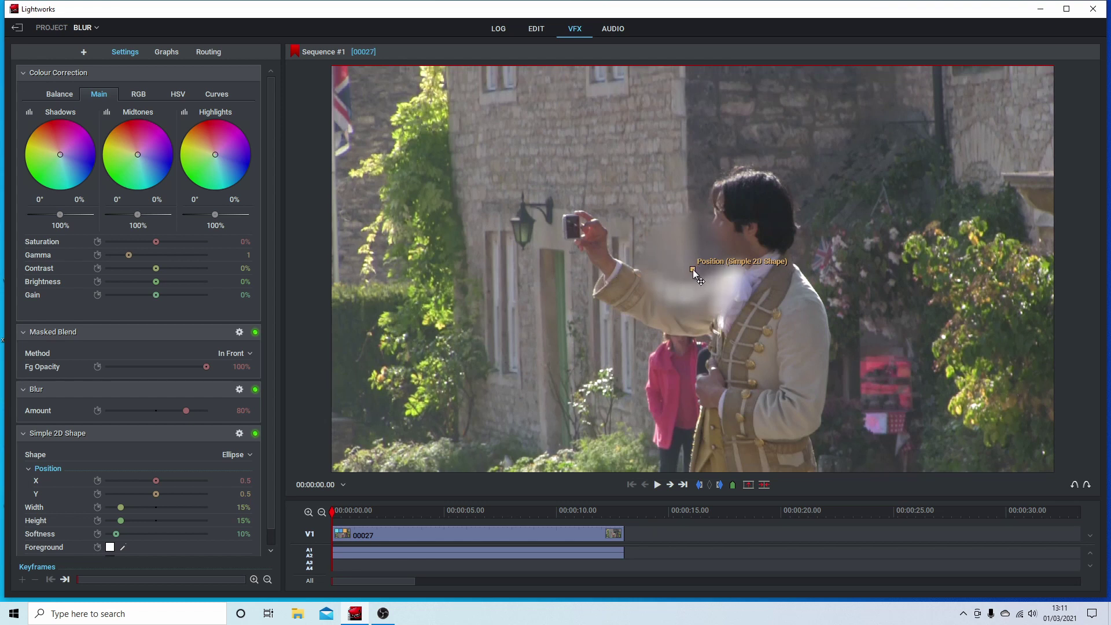
# Place the blur ellipse over the face (X 0.3761, Y 0.6268) and keyframe Position X and Y.
pyautogui.moveTo(695, 277)
pyautogui.moveTo(693, 270)
pyautogui.mouseDown()
pyautogui.moveTo(715, 226)
pyautogui.moveTo(747, 222)
pyautogui.mouseUp()
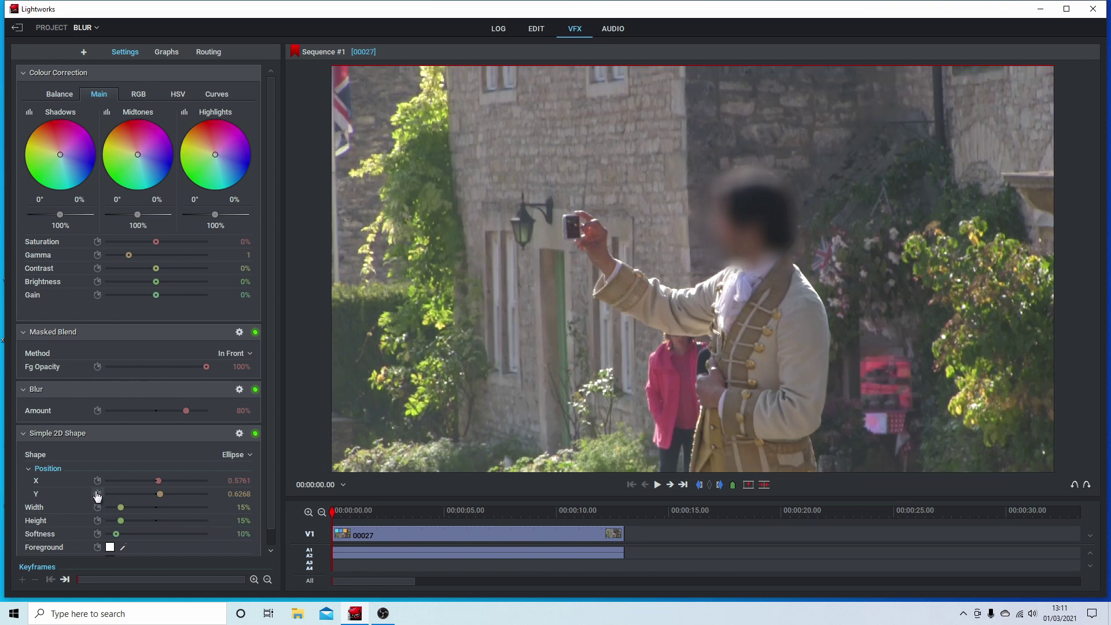
pyautogui.click(98, 480)
pyautogui.click(97, 494)
pyautogui.click(98, 494)
pyautogui.click(98, 481)
# Keyframe the ellipse back onto the face over the first few advanced frames.
pyautogui.press('space')
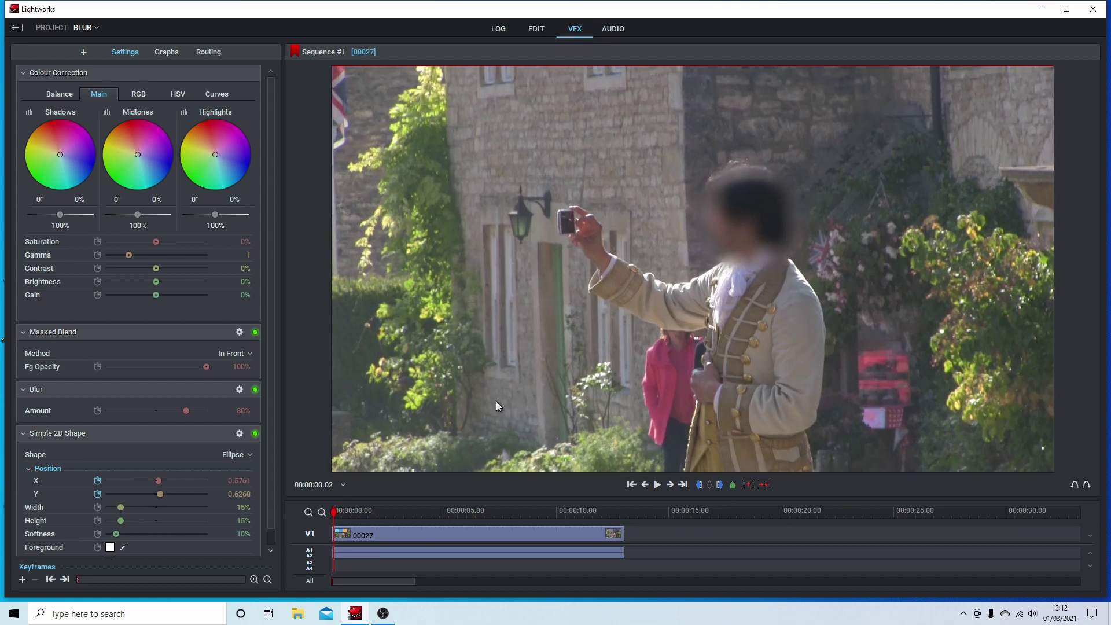
pyautogui.moveTo(745, 219)
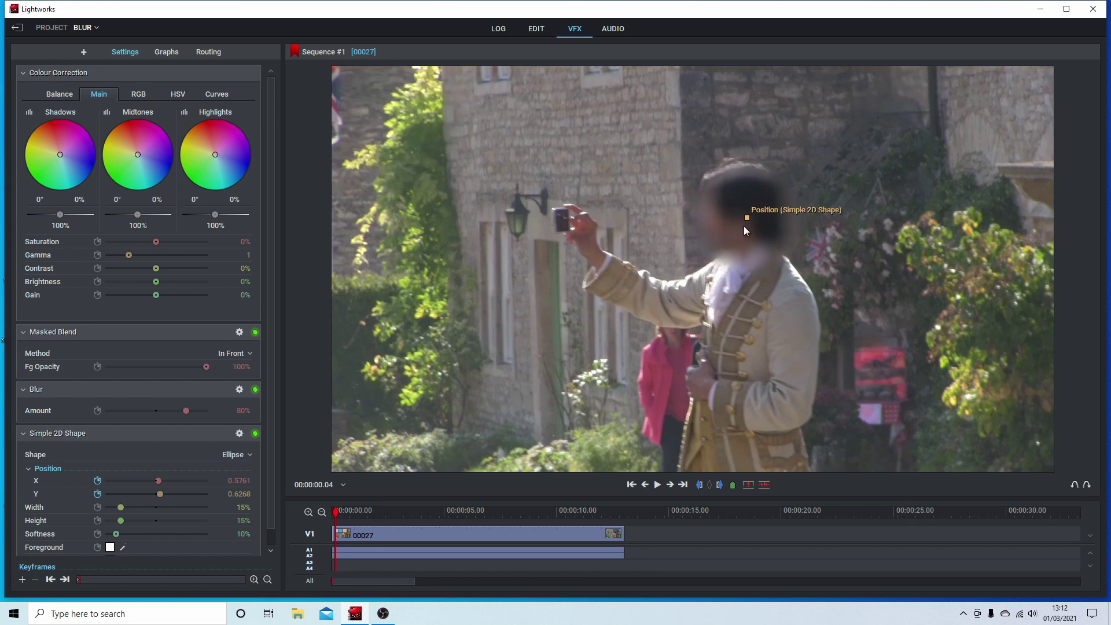
pyautogui.moveTo(745, 218); pyautogui.dragTo(734, 208)
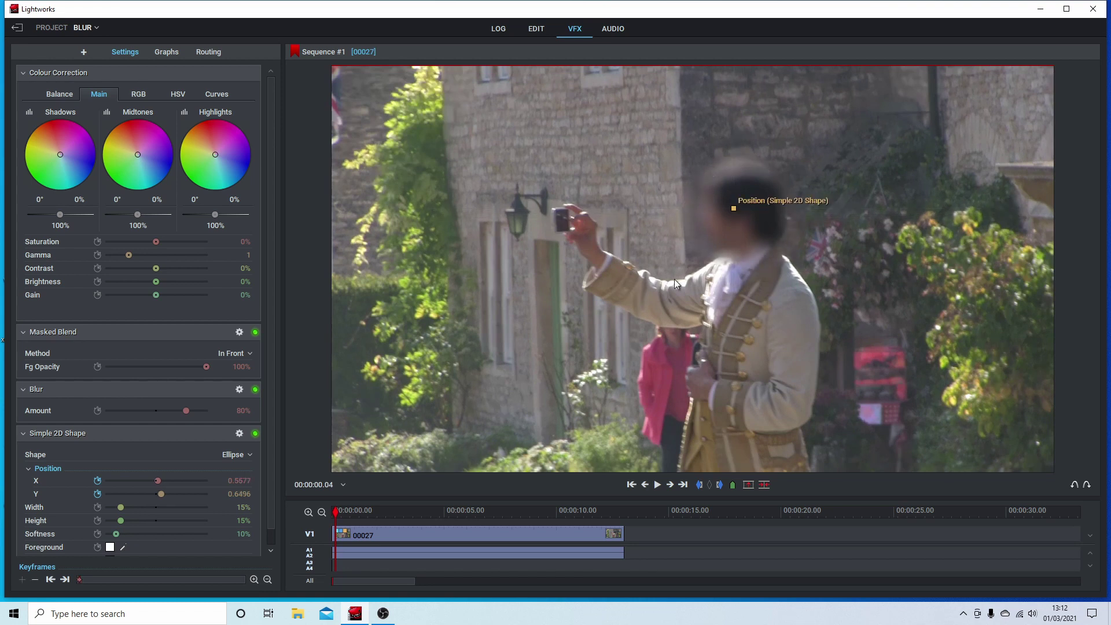
pyautogui.press('Right')
pyautogui.press('Right')
pyautogui.press('Right')
pyautogui.press('Right')
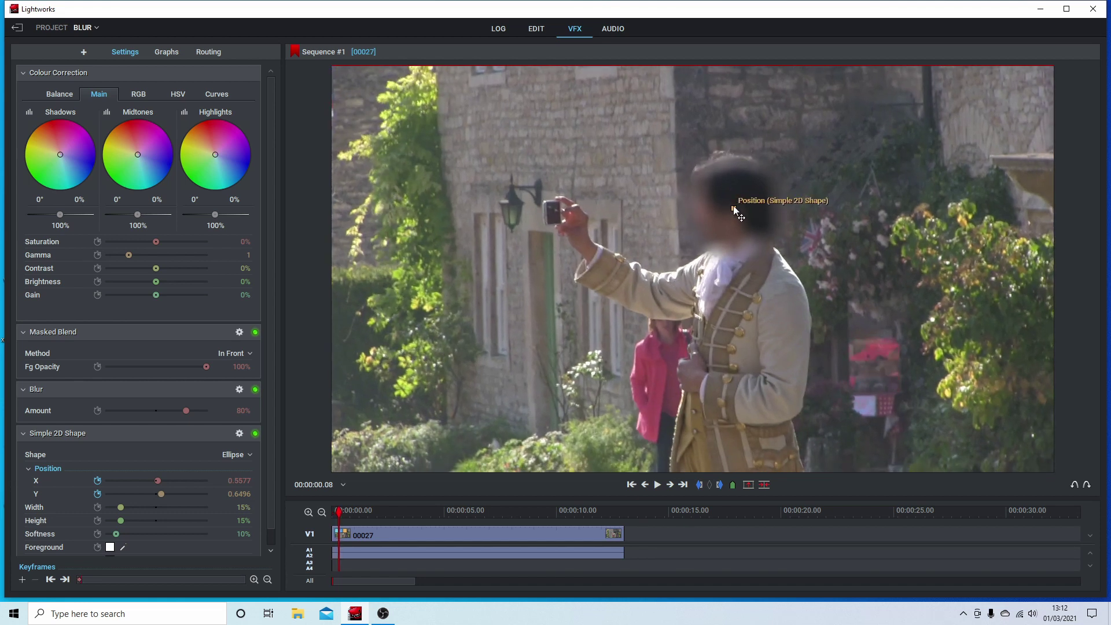
pyautogui.moveTo(734, 206); pyautogui.dragTo(728, 198)
pyautogui.press('space')
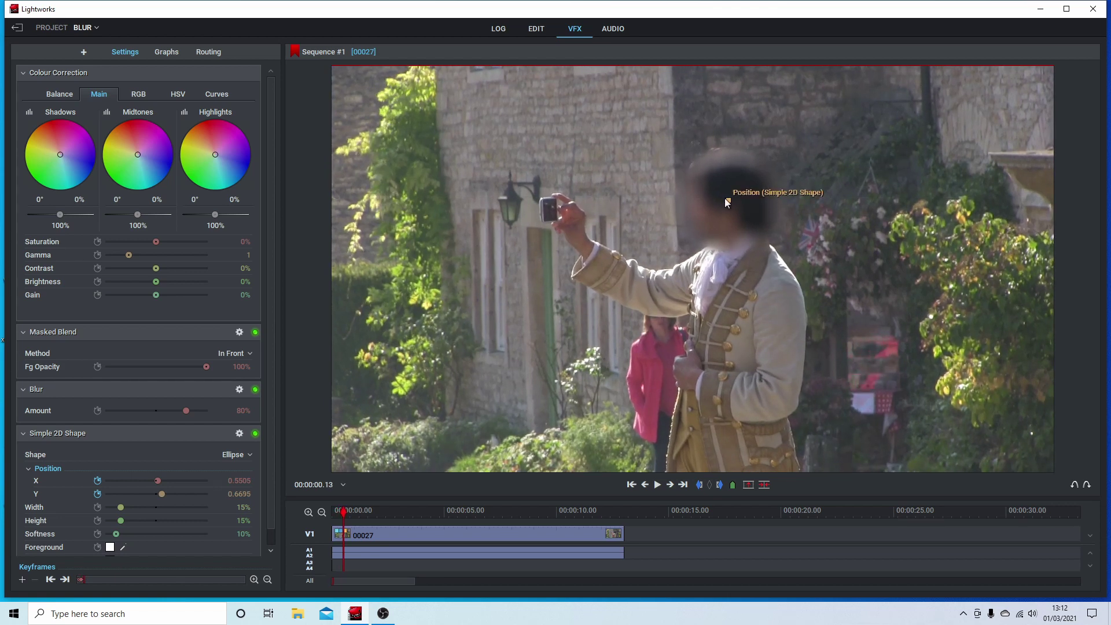
pyautogui.moveTo(727, 201); pyautogui.dragTo(723, 194)
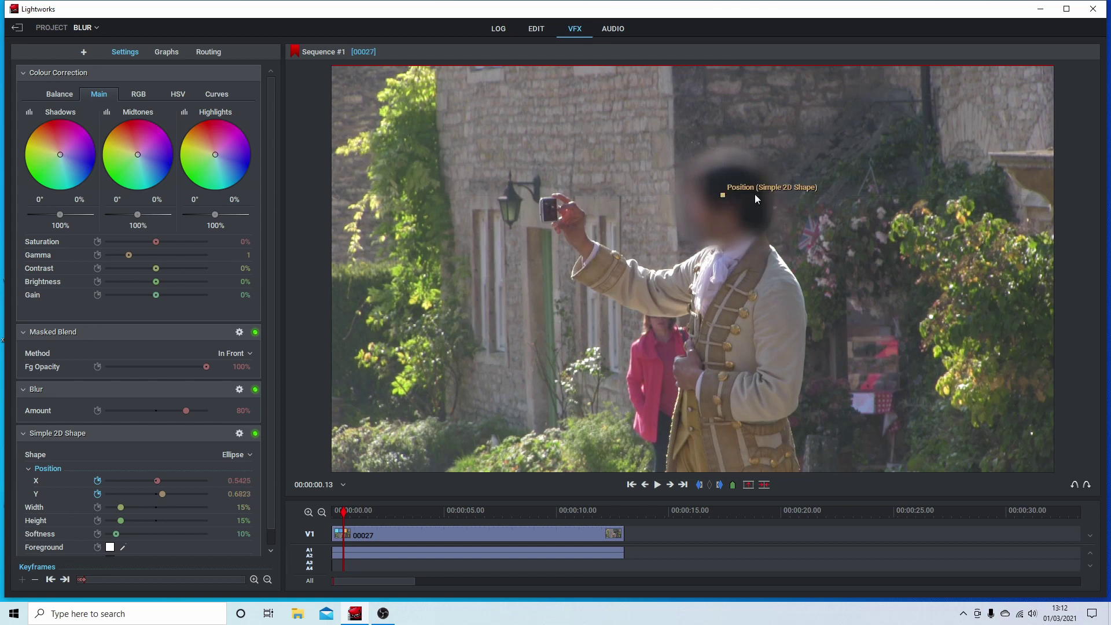
# Add a position keyframe at 00:00:00.19 (X 0.5481, Y 0.6695), then return to the clip start.
pyautogui.press('space')
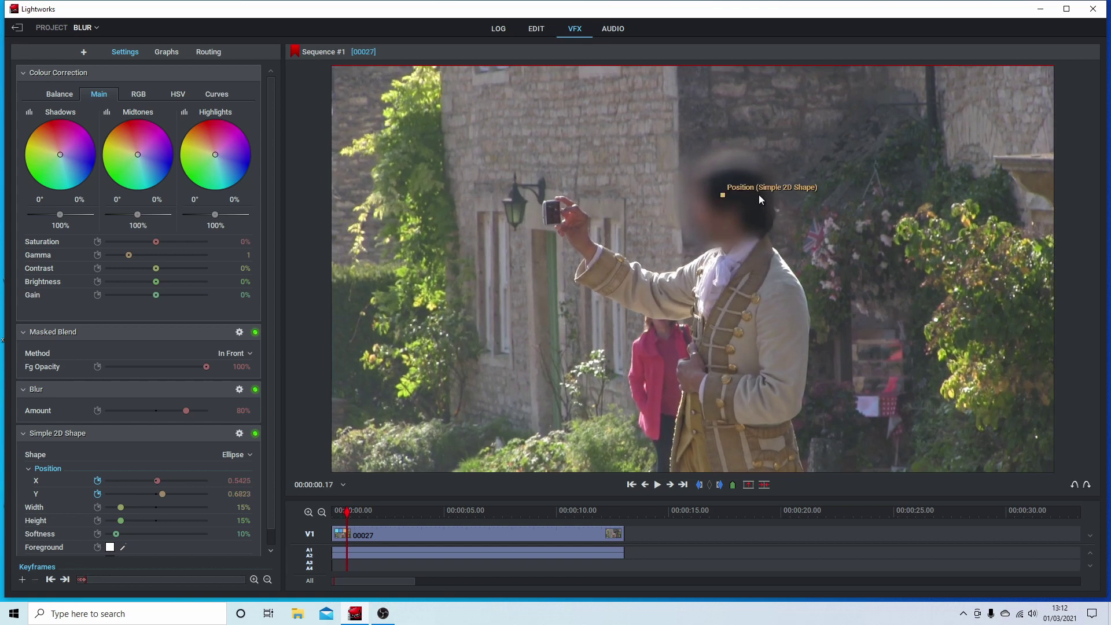
pyautogui.press('Right')
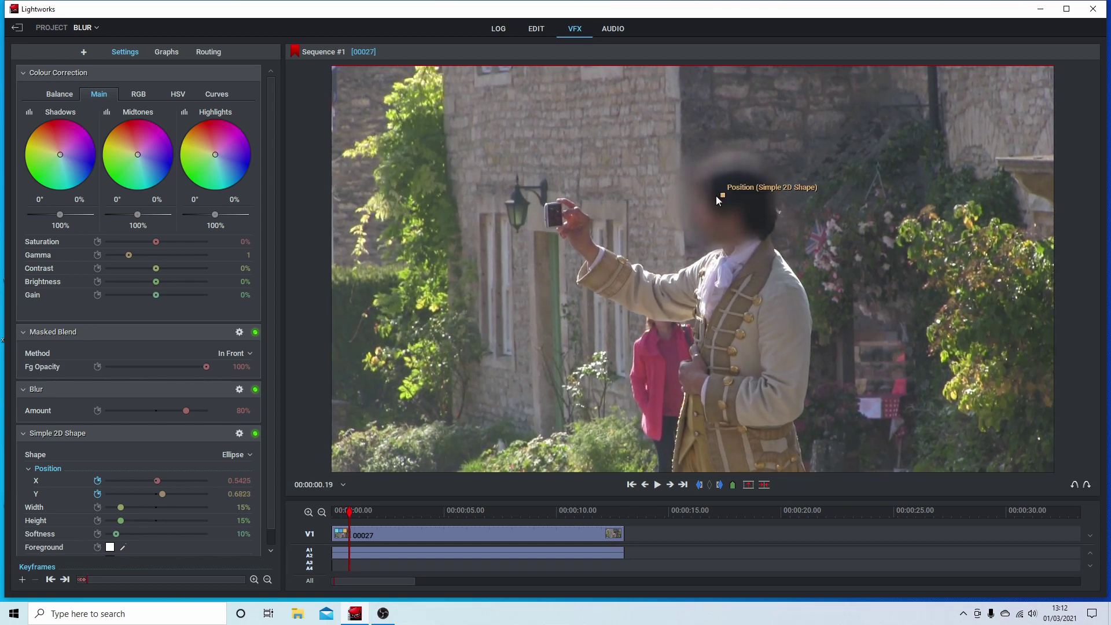
pyautogui.click(724, 197)
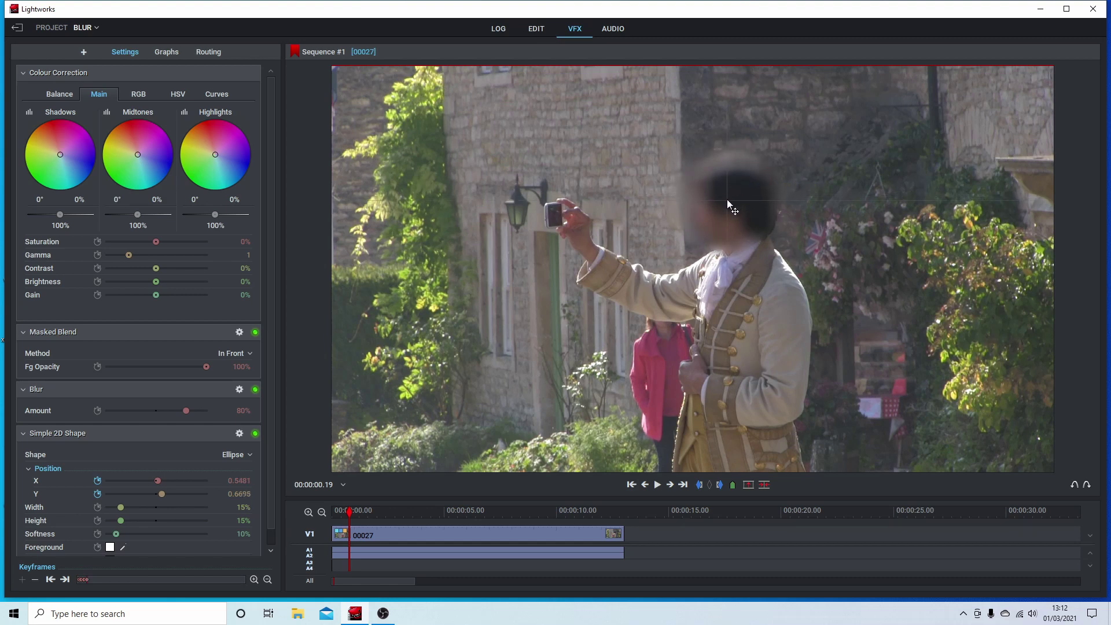
pyautogui.moveTo(730, 199); pyautogui.dragTo(727, 199)
pyautogui.press('Home')
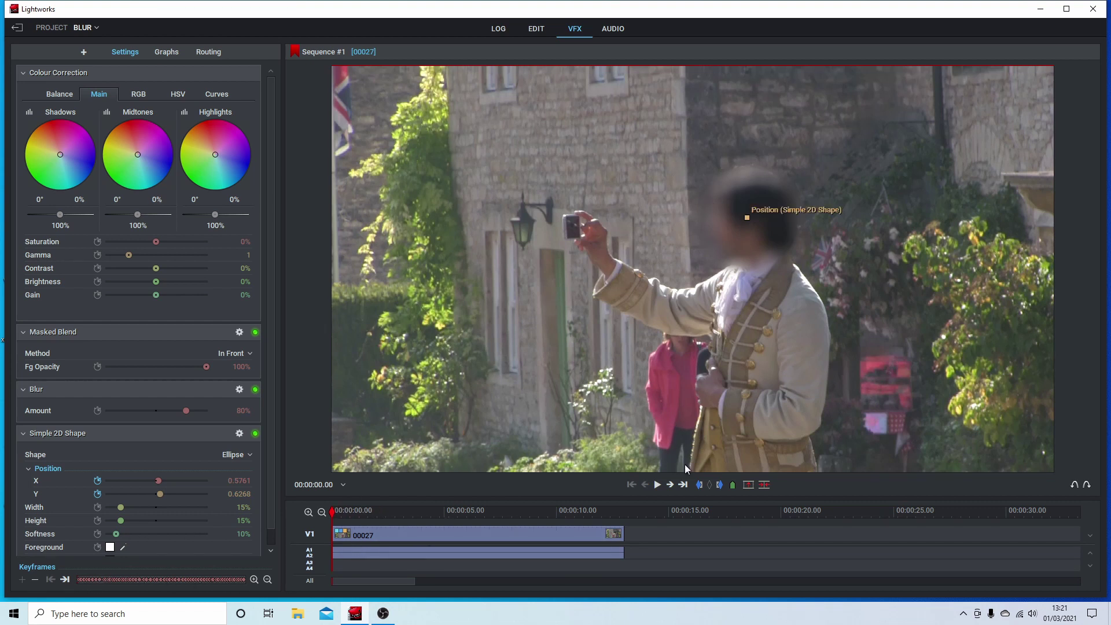
# At 00:00:08.21, nudge the ellipse back onto the face (X 0.7095, Y 0.7051).
pyautogui.click(333, 514)
pyautogui.moveTo(334, 515); pyautogui.dragTo(394, 517)
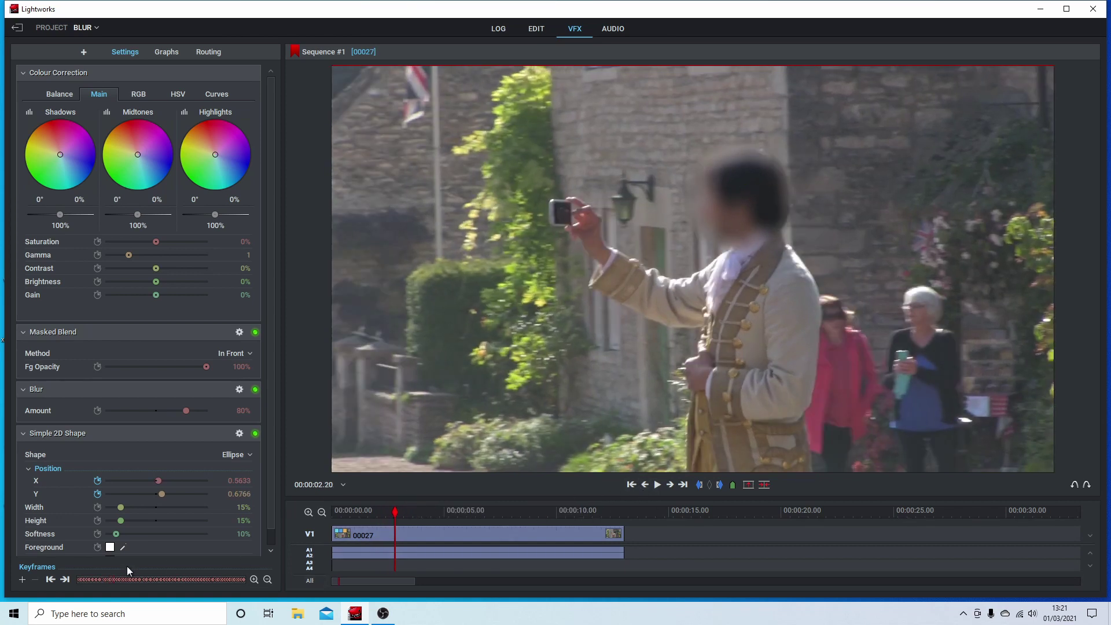
pyautogui.click(65, 579)
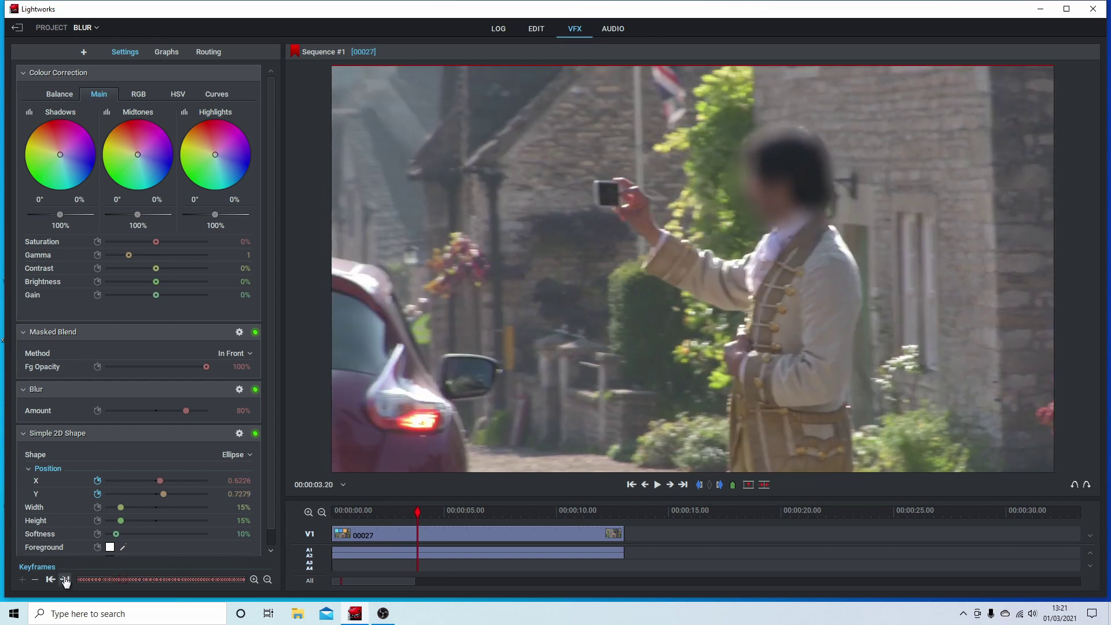
pyautogui.click(65, 580)
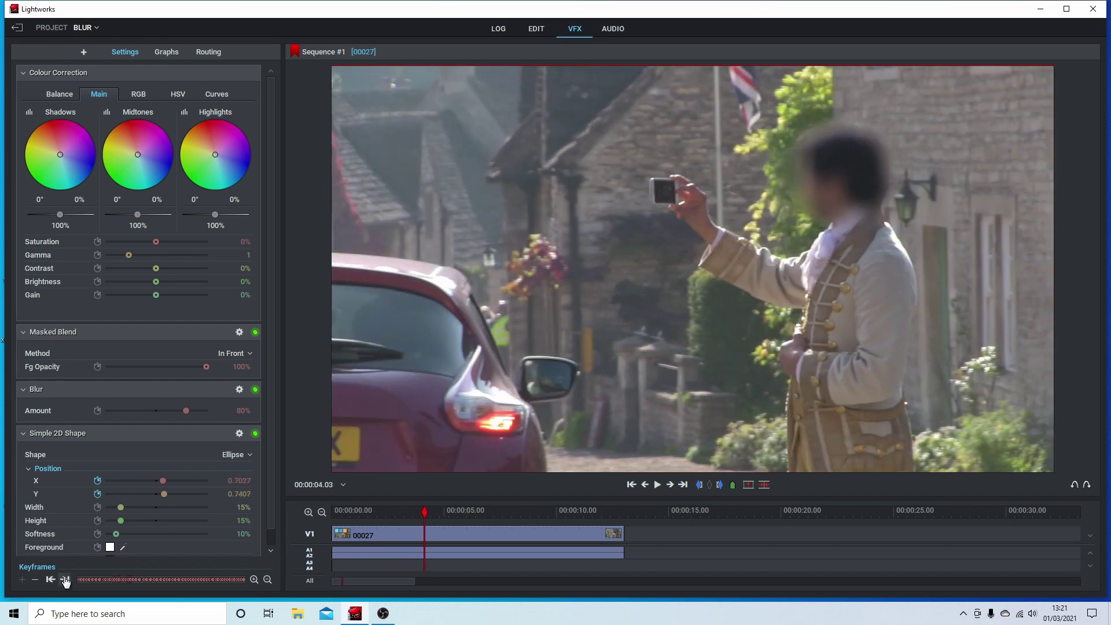
pyautogui.click(657, 484)
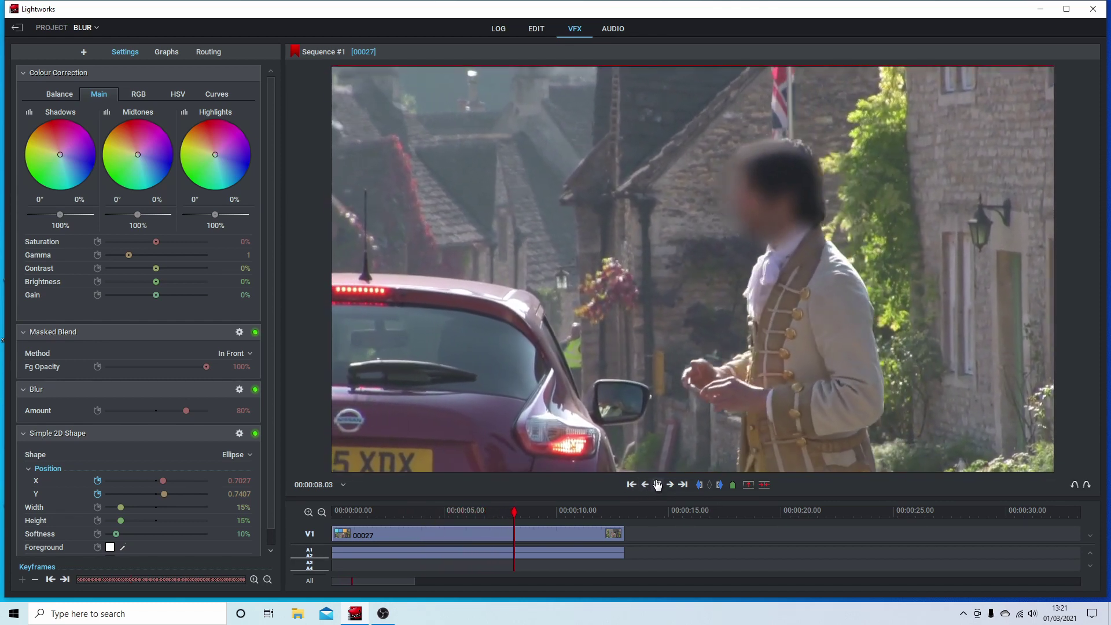
pyautogui.click(658, 485)
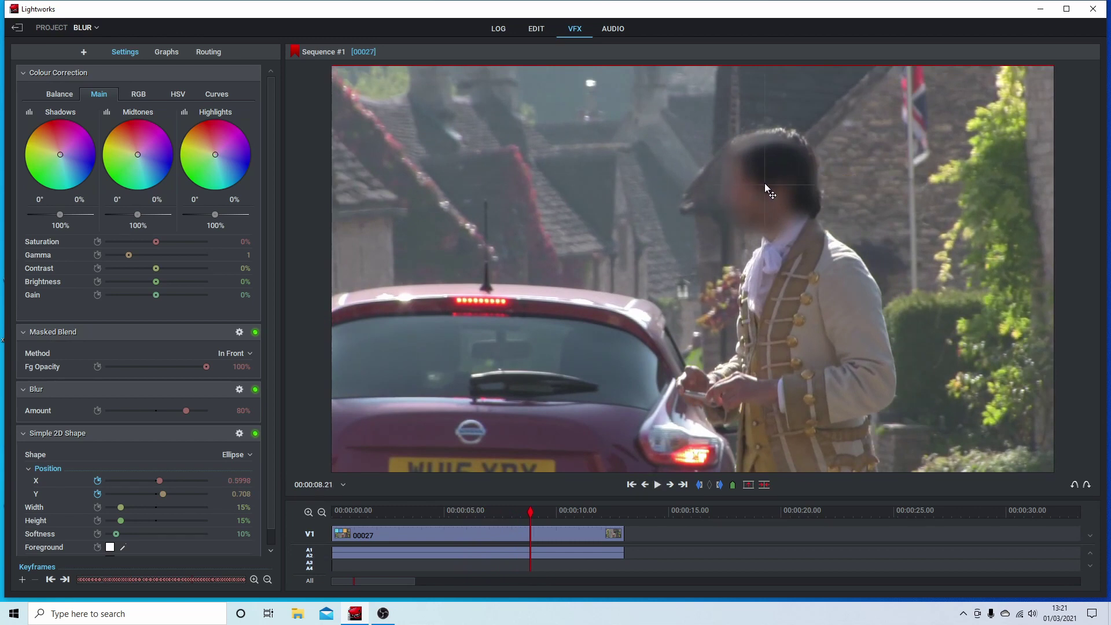
pyautogui.moveTo(765, 182); pyautogui.dragTo(761, 184)
# Play the clip from the beginning to confirm the face stays covered.
pyautogui.click(631, 485)
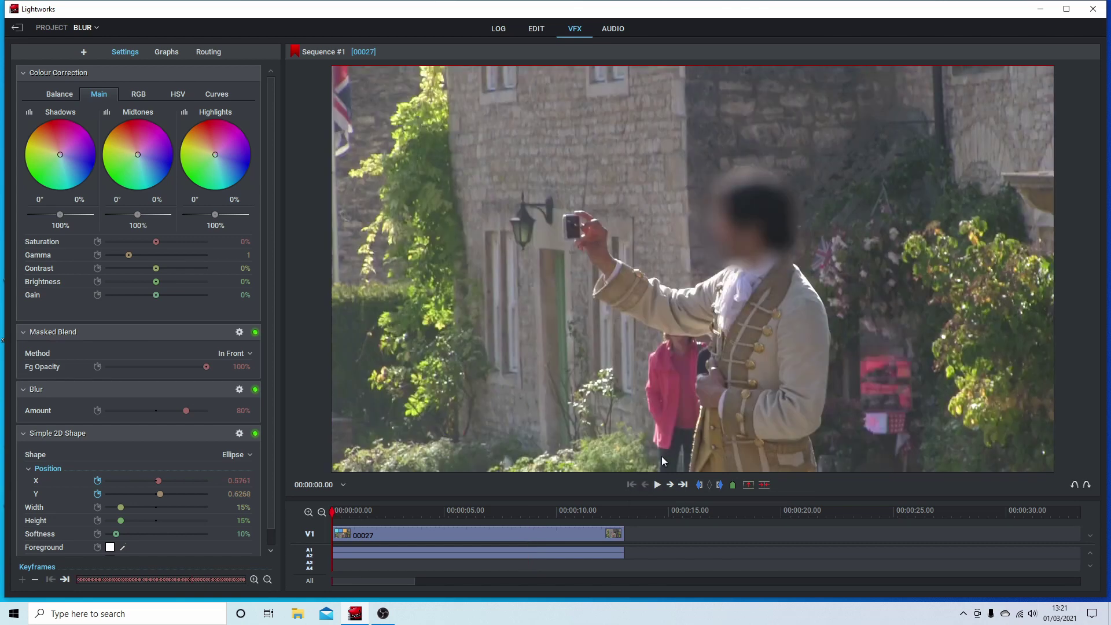
pyautogui.click(659, 486)
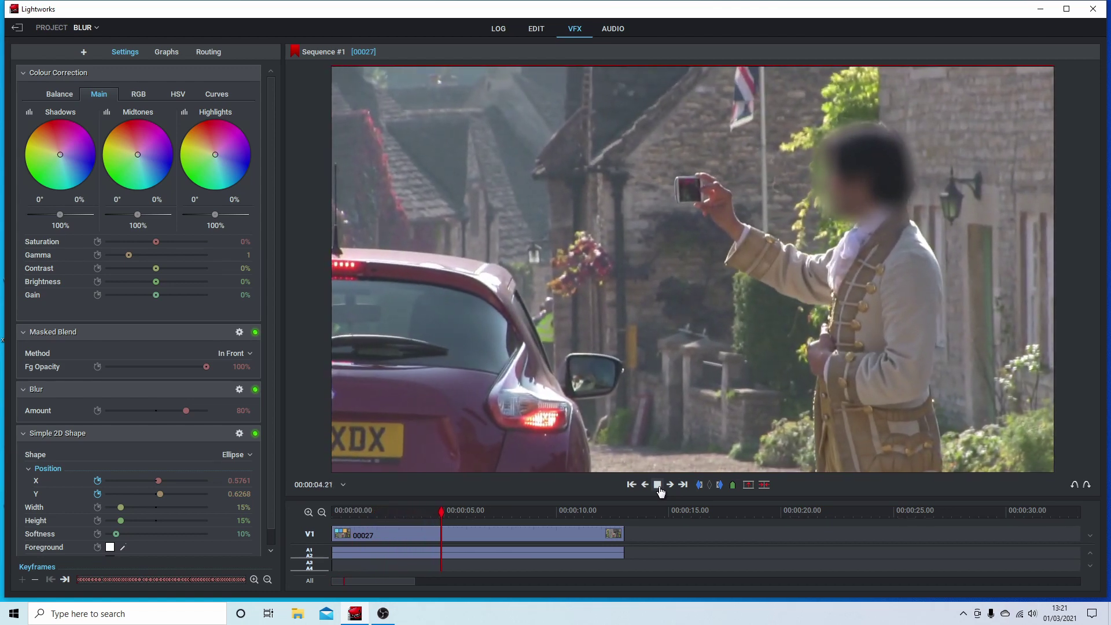
pyautogui.click(659, 486)
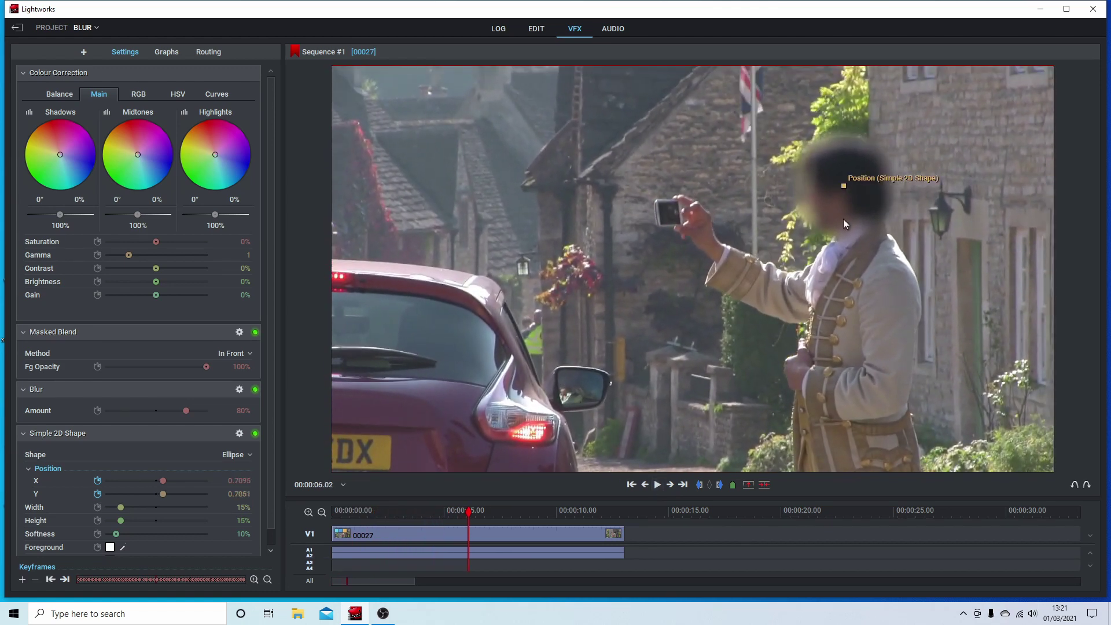